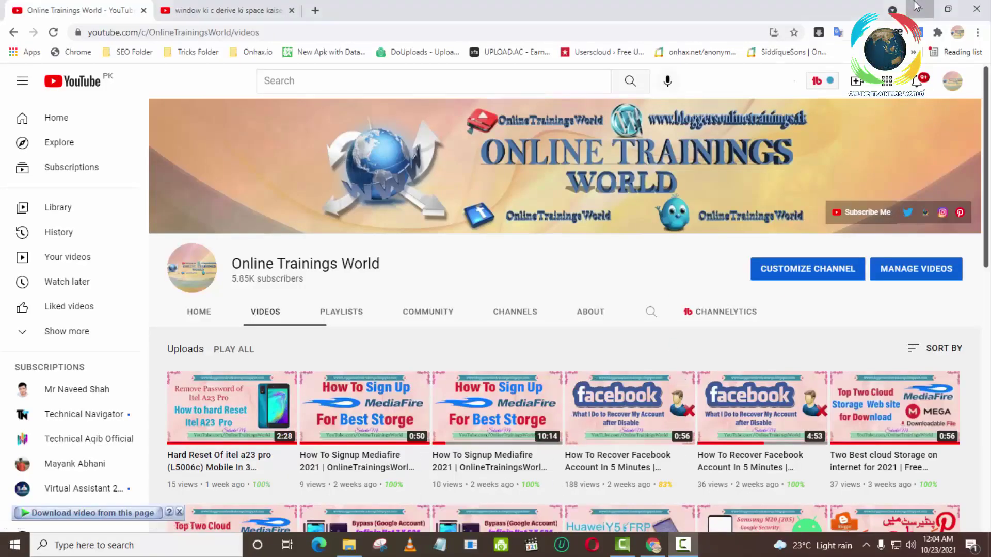
- Switch to File Explorer showing This PC in a maximized window, with Local Disk (C:) selected
{"action": "left_click", "coordinate": [919, 9]}
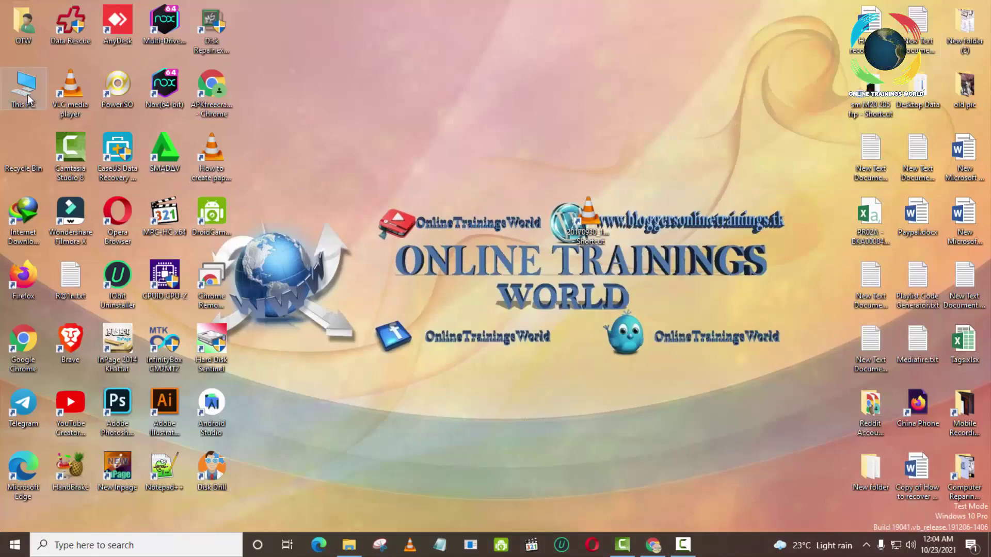
{"action": "right_click", "coordinate": [26, 72]}
{"action": "left_click", "coordinate": [66, 106]}
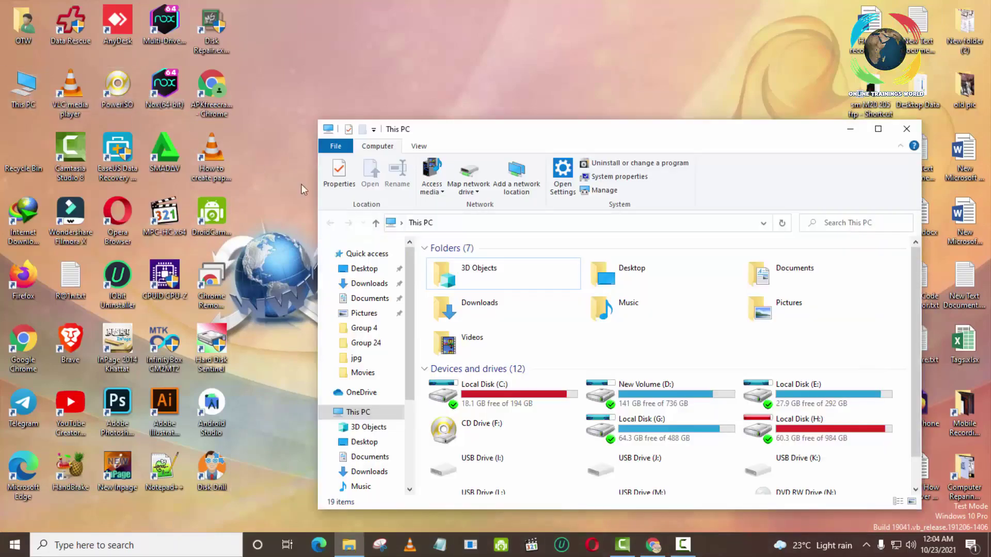
{"action": "left_click", "coordinate": [482, 408]}
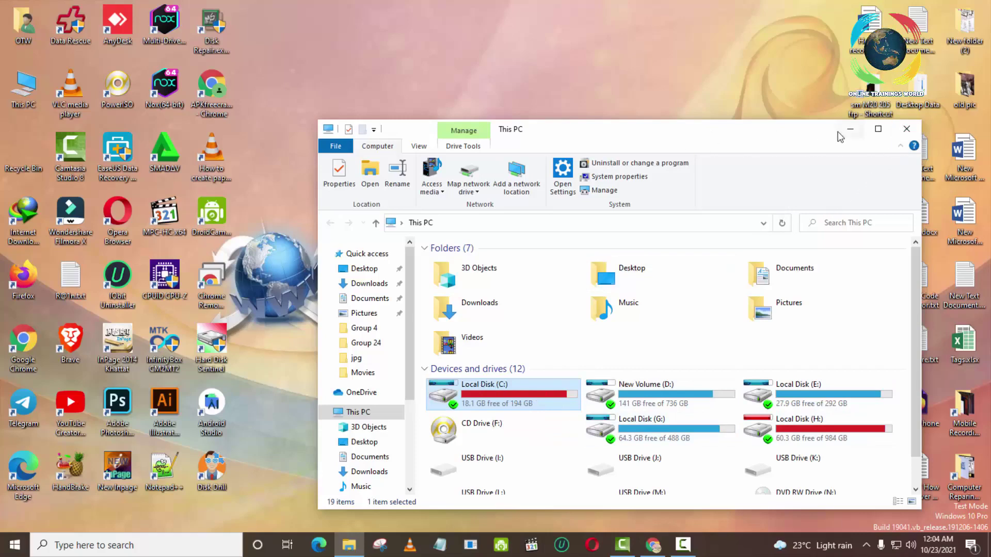
{"action": "left_click", "coordinate": [881, 134]}
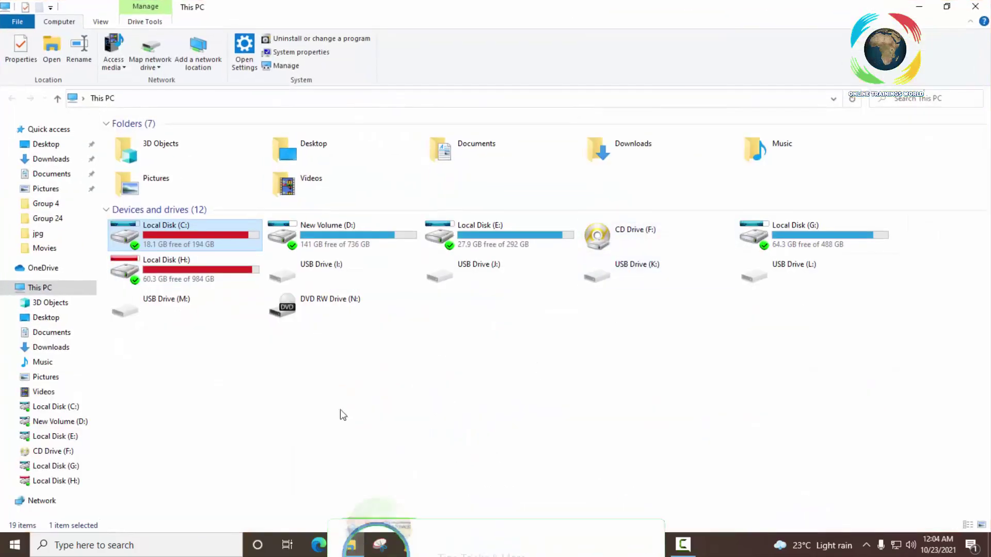
- Open the properties of Local Disk (C:) and start Disk Cleanup, placing its window beside the drive properties
{"action": "right_click", "coordinate": [197, 248]}
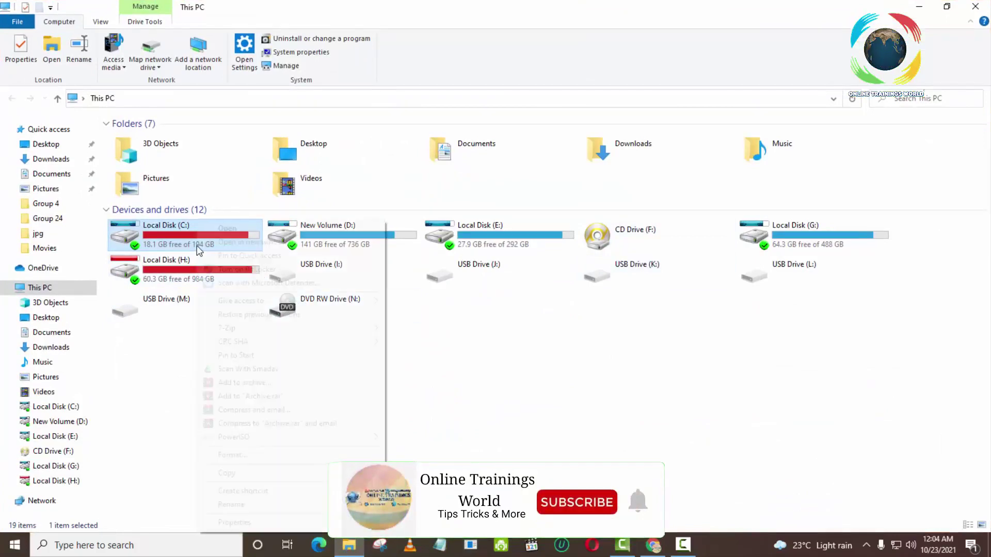
{"action": "left_click", "coordinate": [233, 522]}
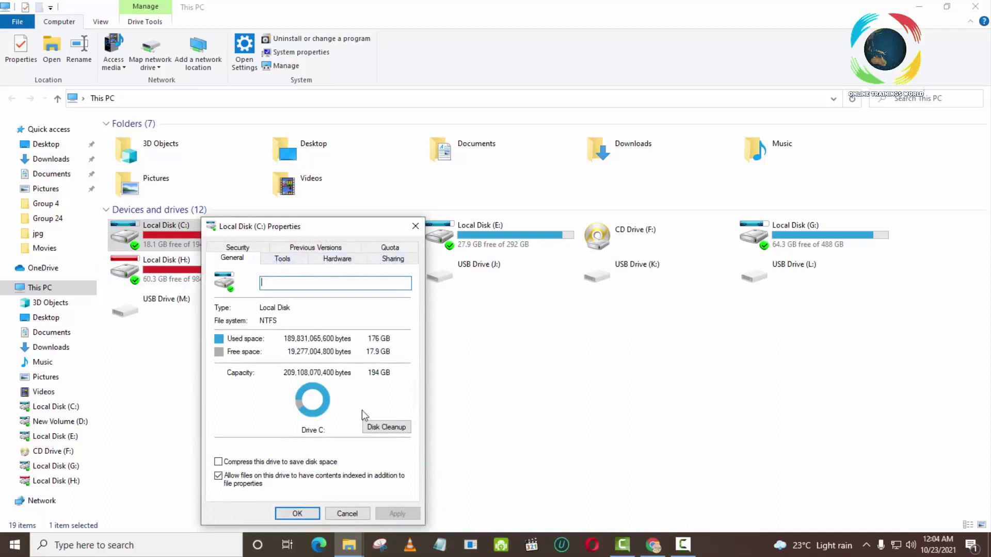
{"action": "left_click", "coordinate": [393, 429]}
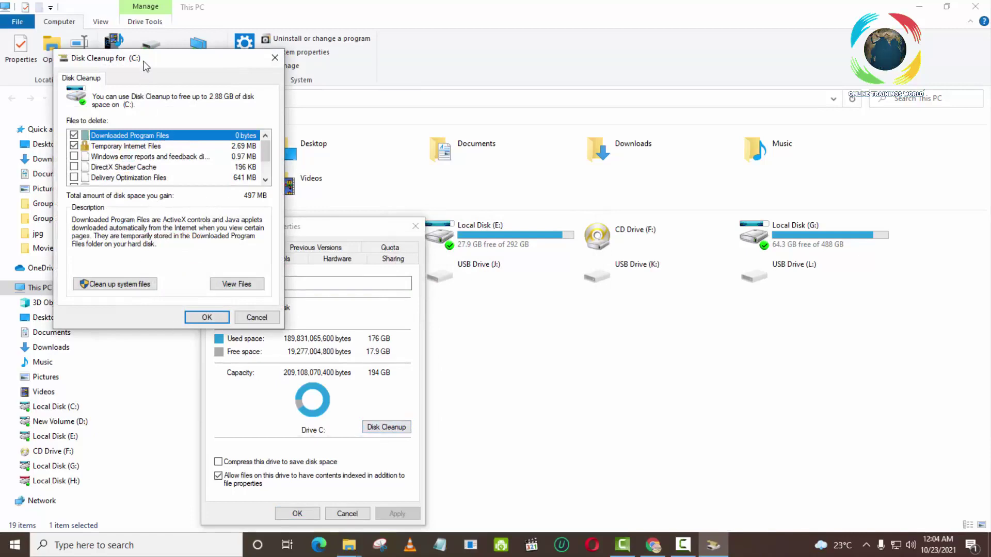
{"action": "left_click_drag", "start_coordinate": [147, 66], "coordinate": [450, 227]}
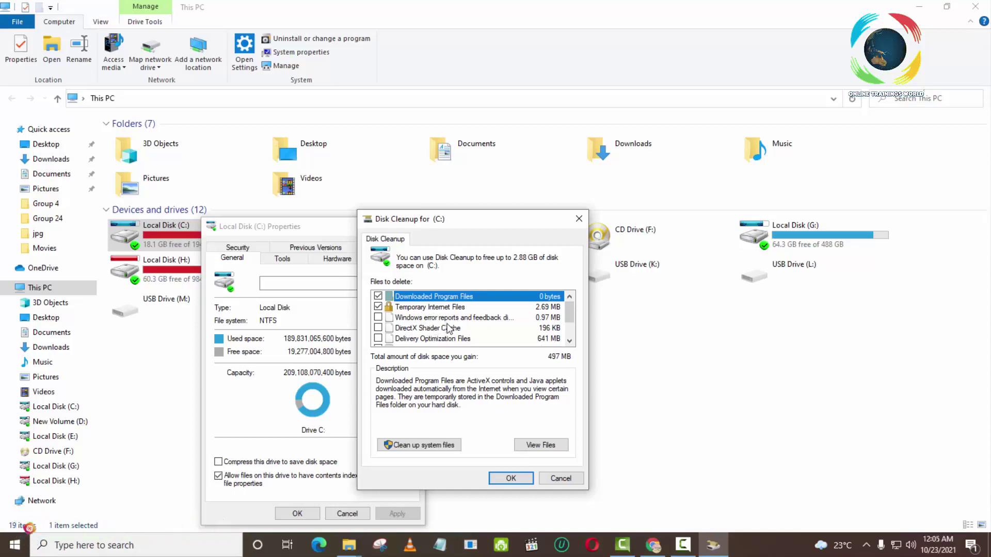
- Include Temporary files in the Disk Cleanup selection for drive C
{"action": "scroll", "coordinate": [543, 333], "scroll_direction": "down", "scroll_amount": 1}
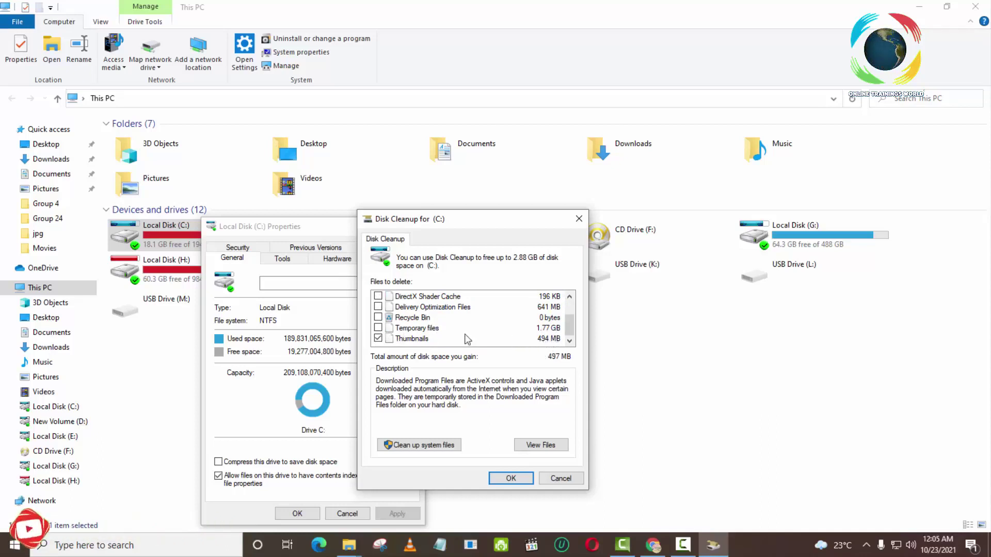
{"action": "left_click", "coordinate": [378, 328]}
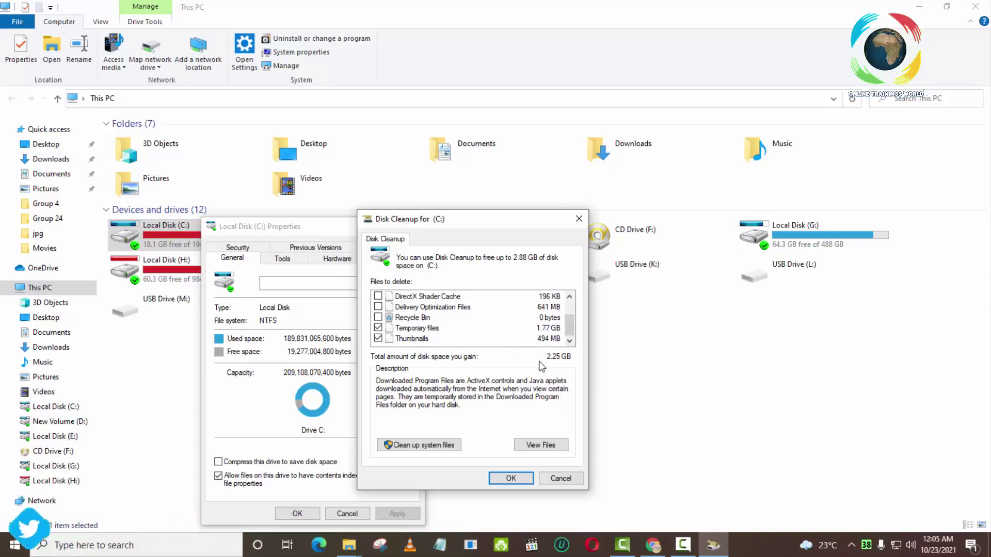
{"action": "scroll", "coordinate": [511, 338], "scroll_direction": "up", "scroll_amount": 1}
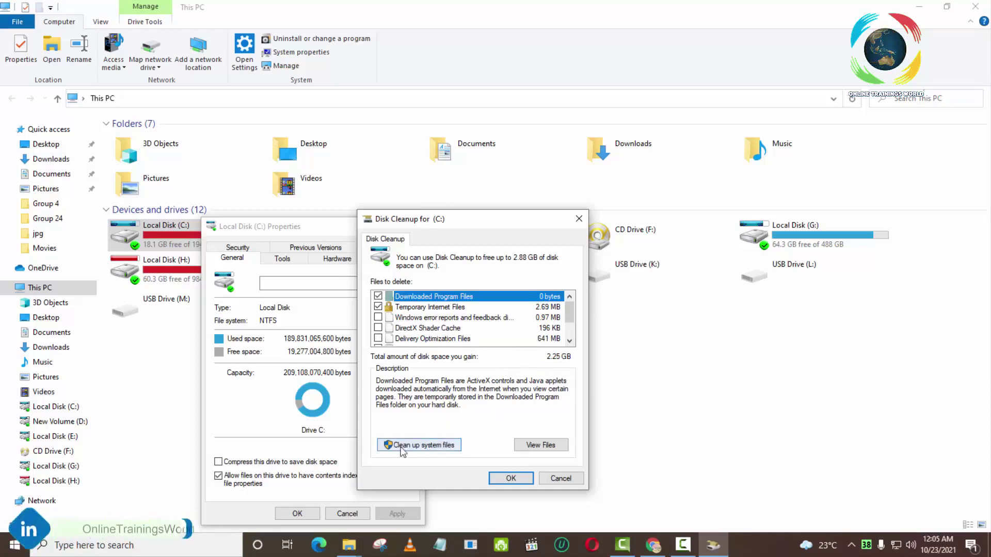
- Extend the cleanup to system files and select Windows Update Cleanup, Microsoft Defender Antivirus and Windows upgrade log files
{"action": "left_click", "coordinate": [432, 446]}
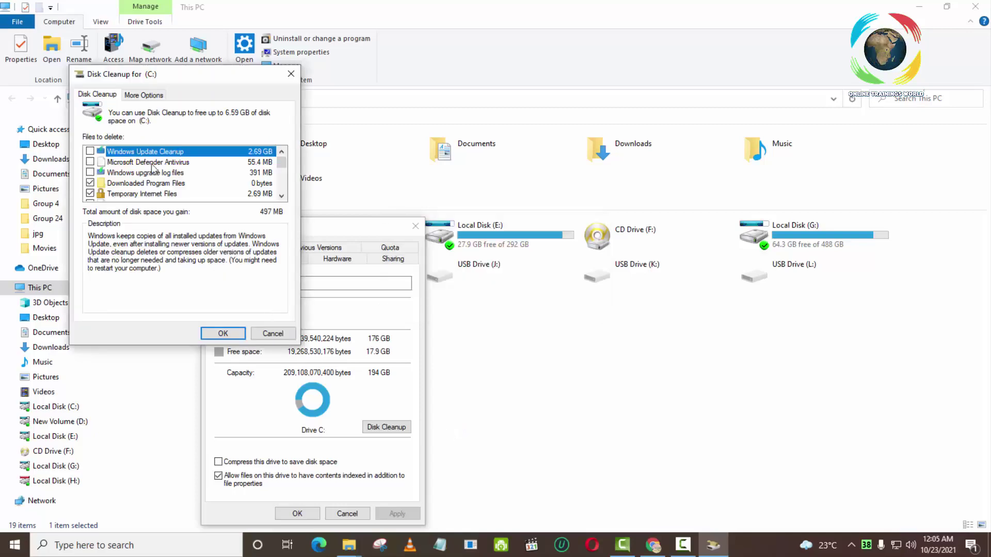
{"action": "left_click_drag", "start_coordinate": [158, 78], "coordinate": [539, 139]}
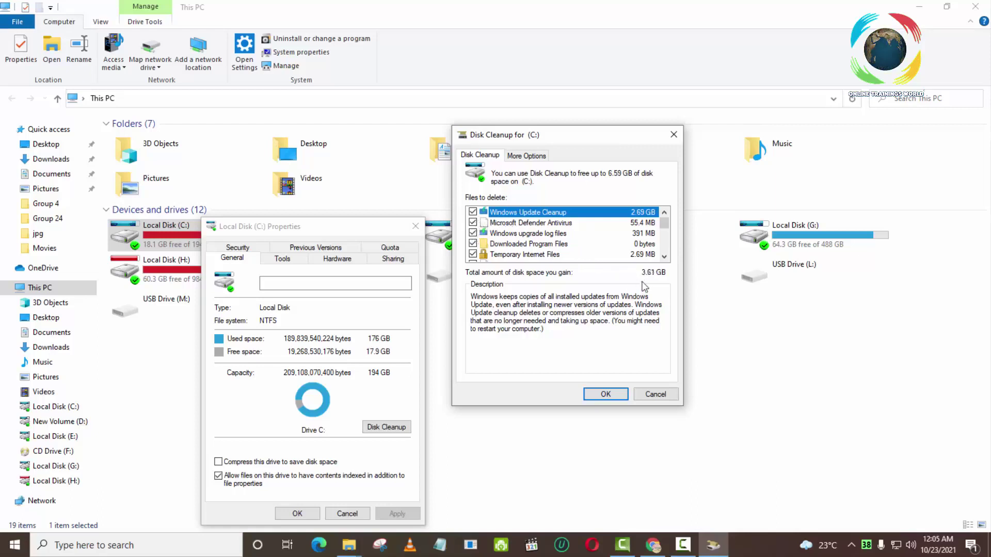
- Select system error memory dump files, system error minidump files, Windows error reports, Delivery Optimization Files and Temporary files for deletion
{"action": "scroll", "coordinate": [623, 259], "scroll_direction": "down", "scroll_amount": 1}
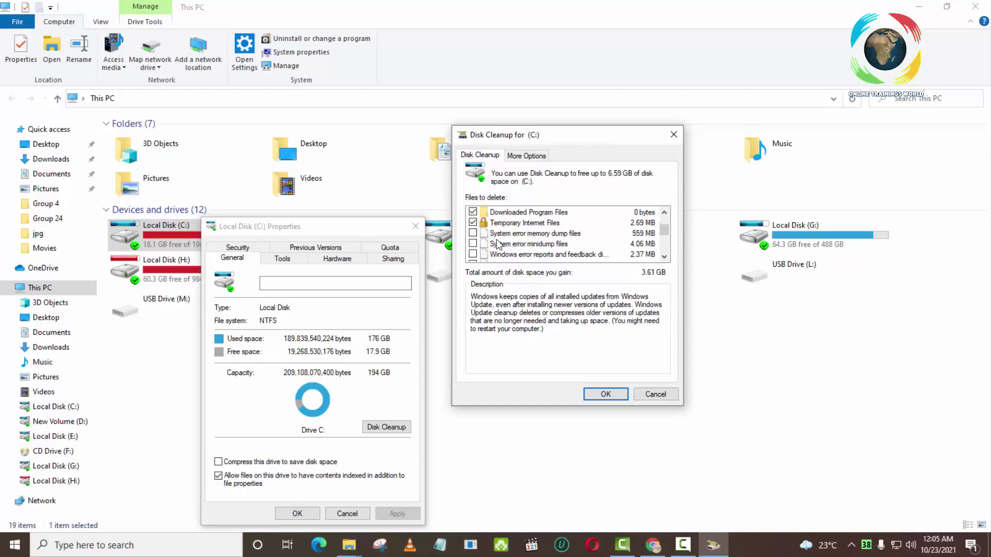
{"action": "left_click", "coordinate": [474, 234]}
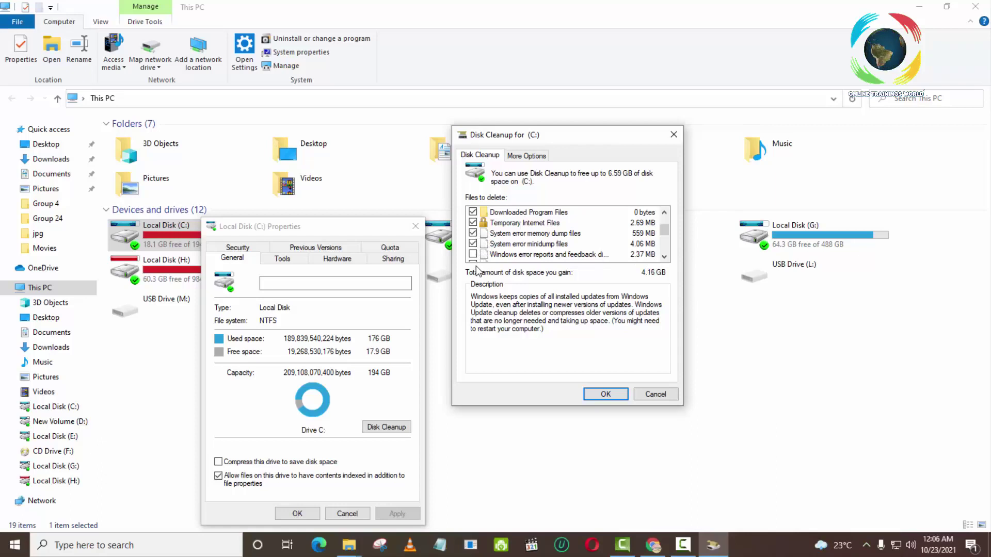
{"action": "scroll", "coordinate": [565, 250], "scroll_direction": "down", "scroll_amount": 3}
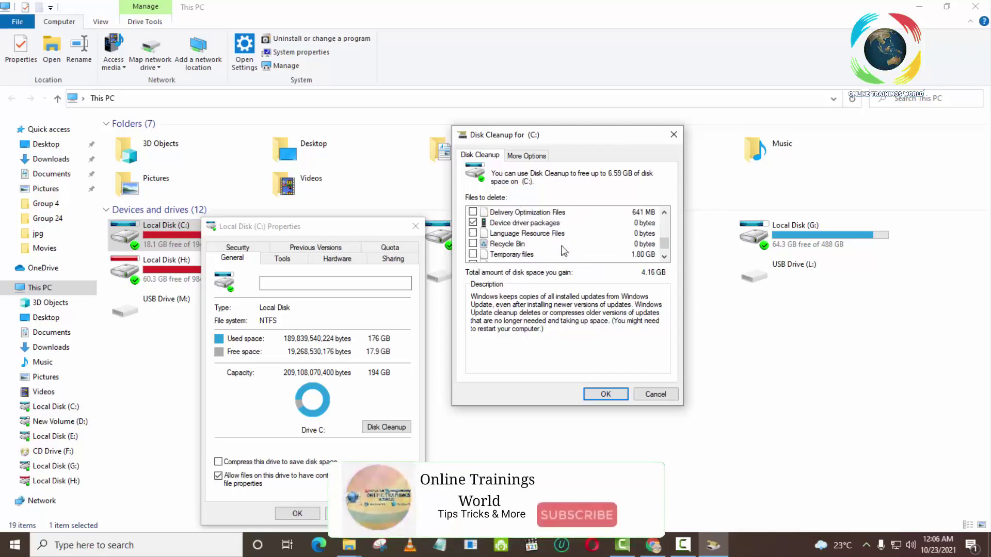
{"action": "left_click", "coordinate": [473, 254]}
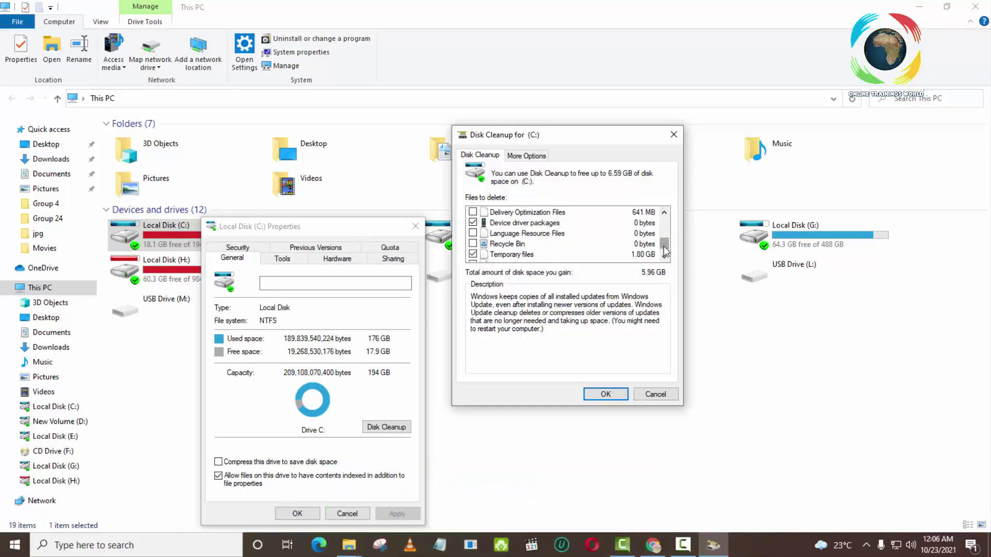
{"action": "left_click_drag", "start_coordinate": [666, 244], "coordinate": [666, 231]}
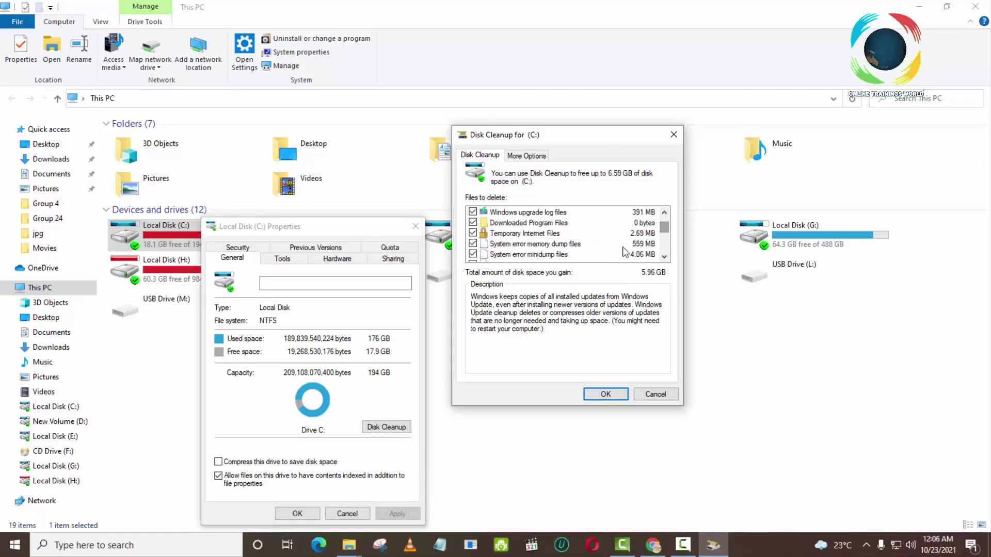
{"action": "scroll", "coordinate": [519, 253], "scroll_direction": "down", "scroll_amount": 1}
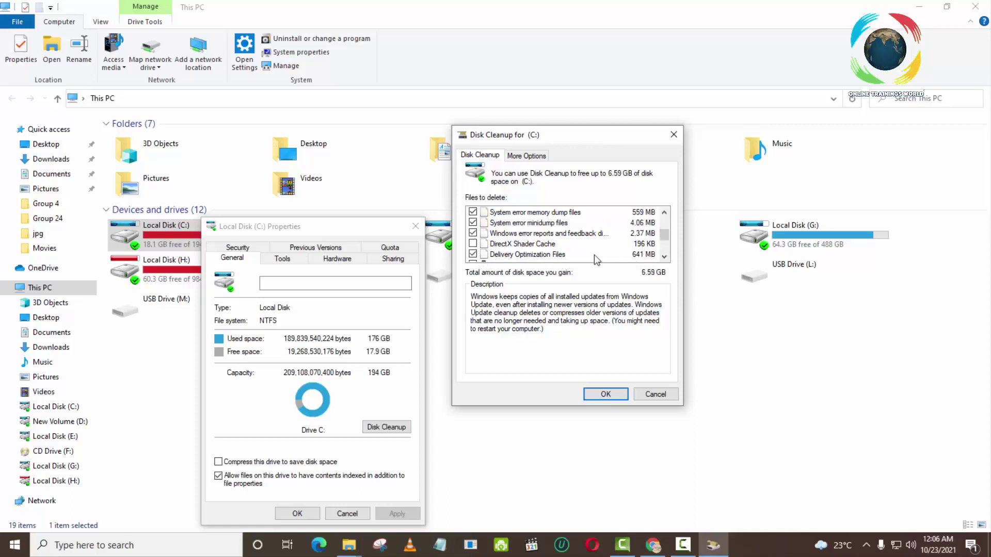
- Review the selected cleanup categories for drive C, then run the cleanup and approve permanent deletion of the files
{"action": "scroll", "coordinate": [632, 261], "scroll_direction": "down", "scroll_amount": 1}
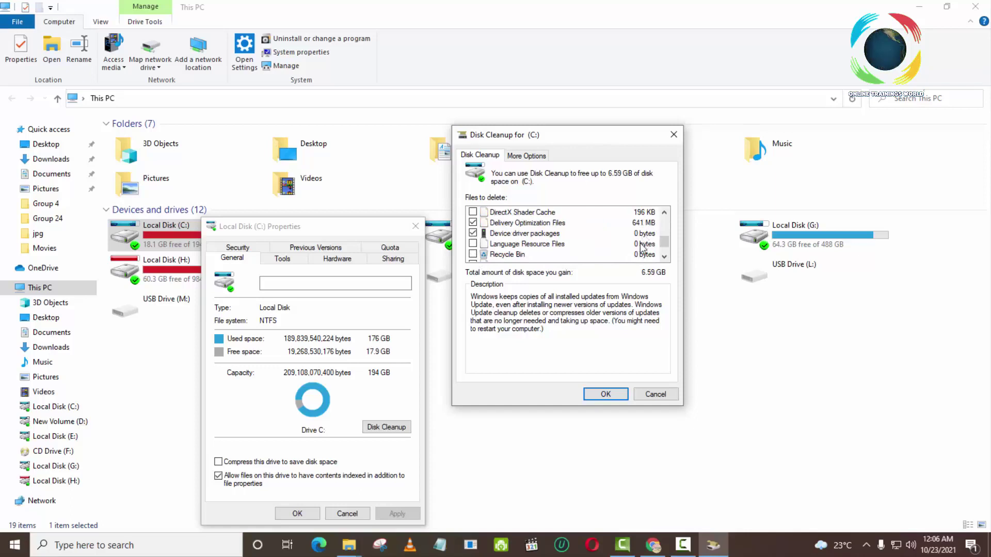
{"action": "scroll", "coordinate": [642, 248], "scroll_direction": "up", "scroll_amount": 1}
{"action": "scroll", "coordinate": [649, 244], "scroll_direction": "up", "scroll_amount": 1}
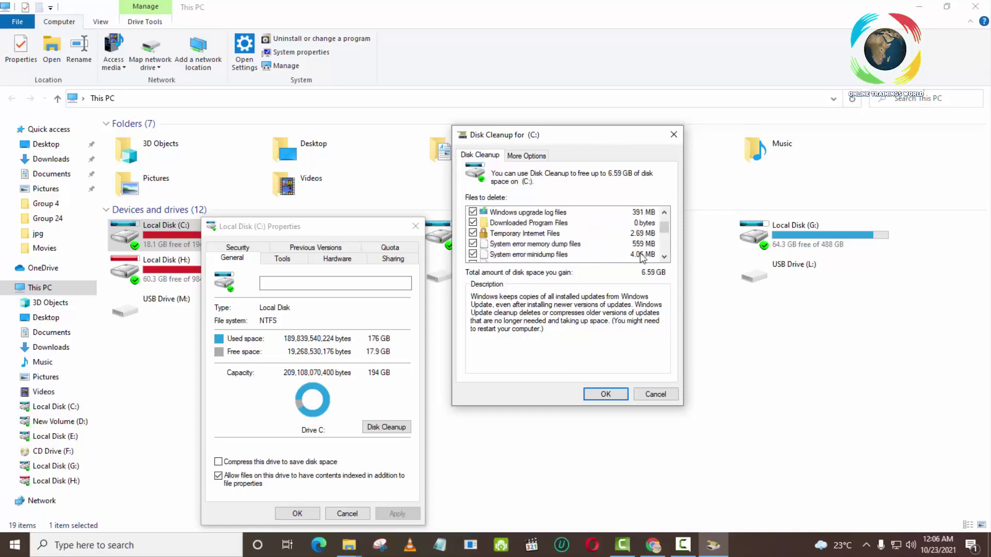
{"action": "scroll", "coordinate": [503, 257], "scroll_direction": "down", "scroll_amount": 1}
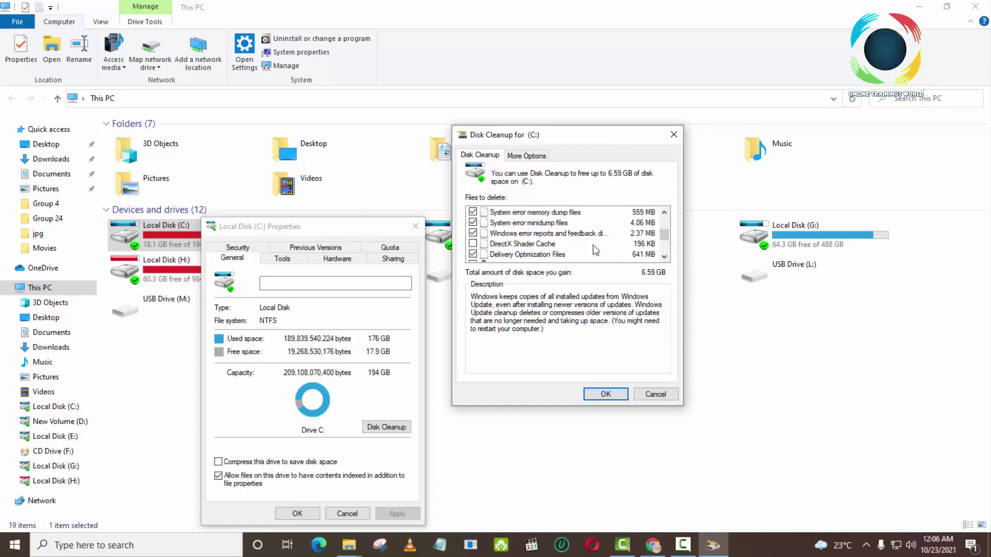
{"action": "scroll", "coordinate": [641, 255], "scroll_direction": "down", "scroll_amount": 1}
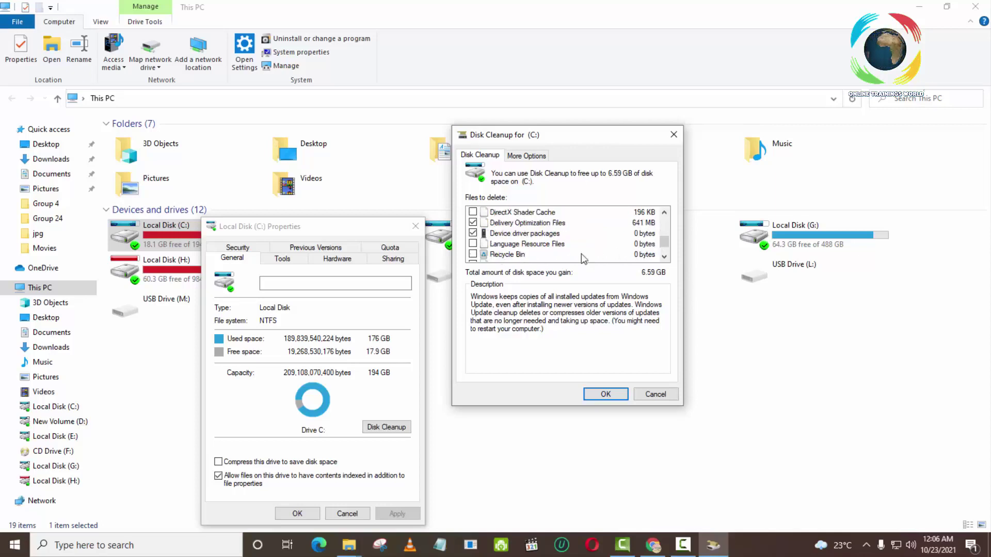
{"action": "scroll", "coordinate": [551, 256], "scroll_direction": "down", "scroll_amount": 1}
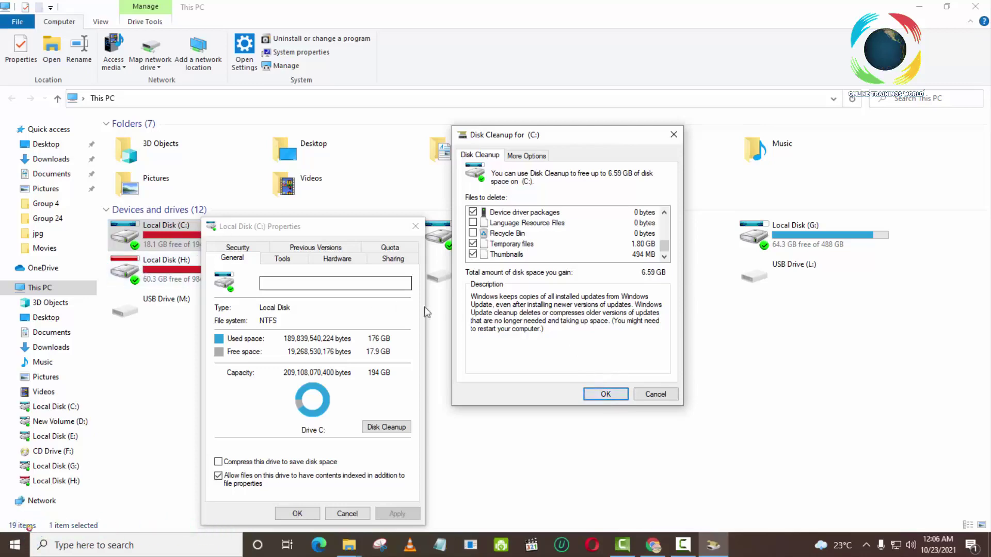
{"action": "left_click_drag", "start_coordinate": [286, 228], "coordinate": [754, 170]}
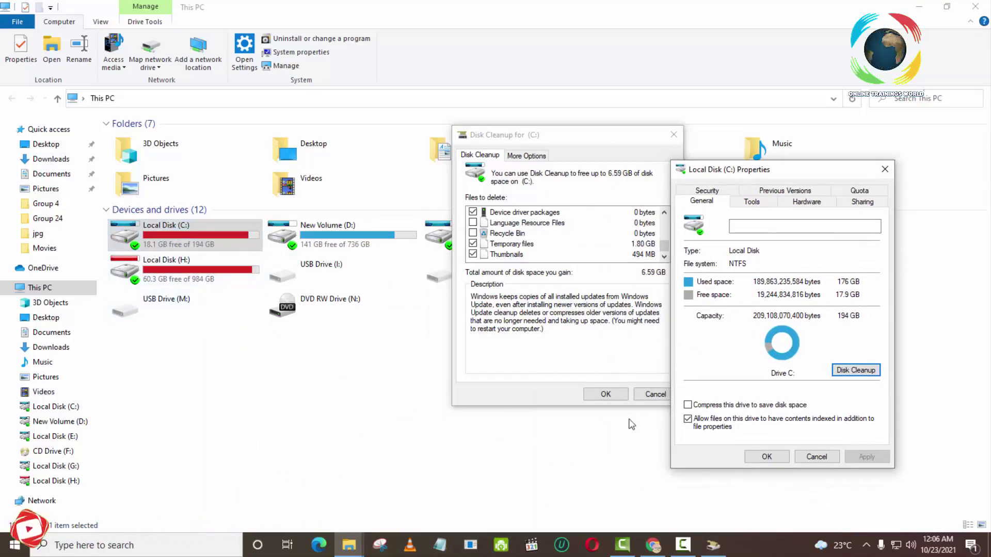
{"action": "left_click", "coordinate": [606, 405]}
{"action": "left_click", "coordinate": [605, 398]}
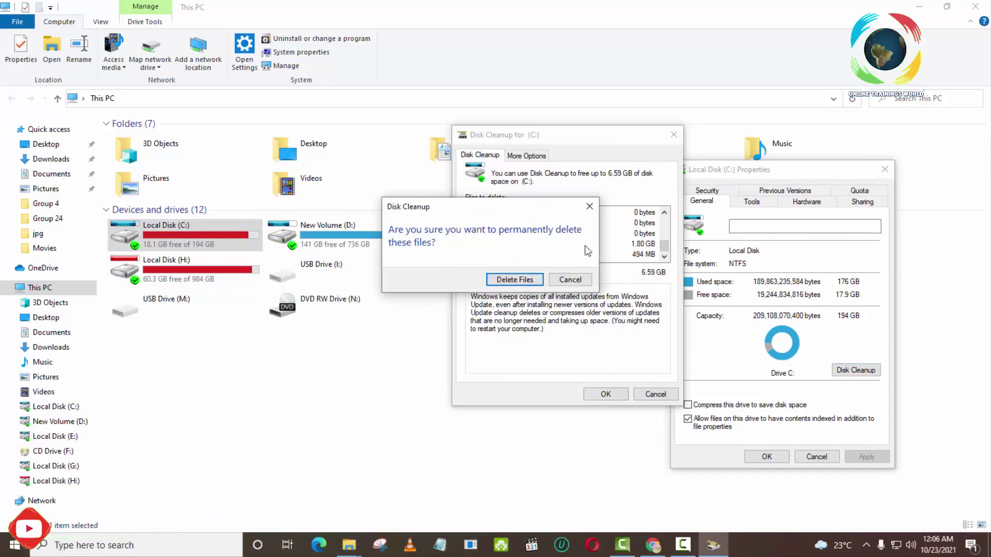
{"action": "left_click", "coordinate": [516, 280]}
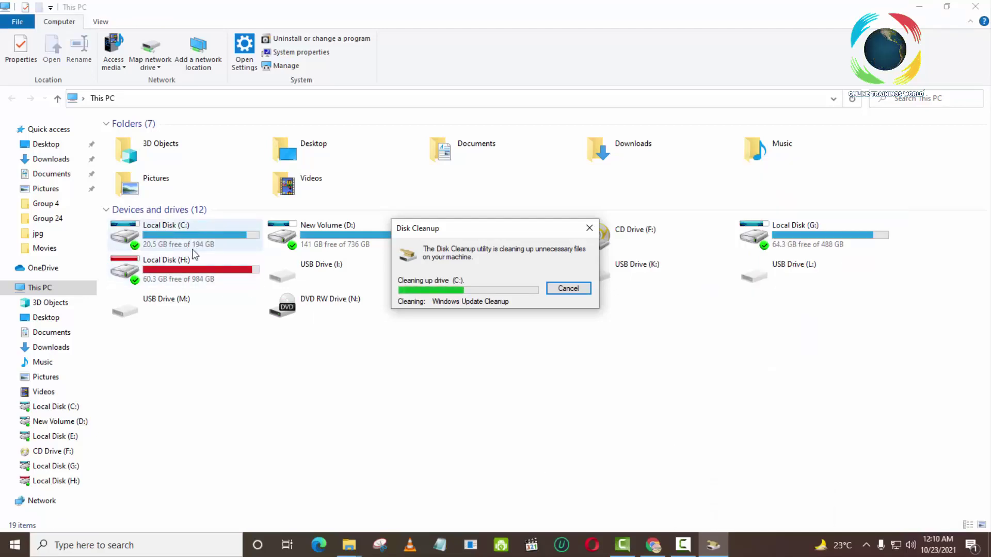
- Refresh the drive list in This PC and check the progress of the running Disk Cleanup
{"action": "right_click", "coordinate": [248, 397]}
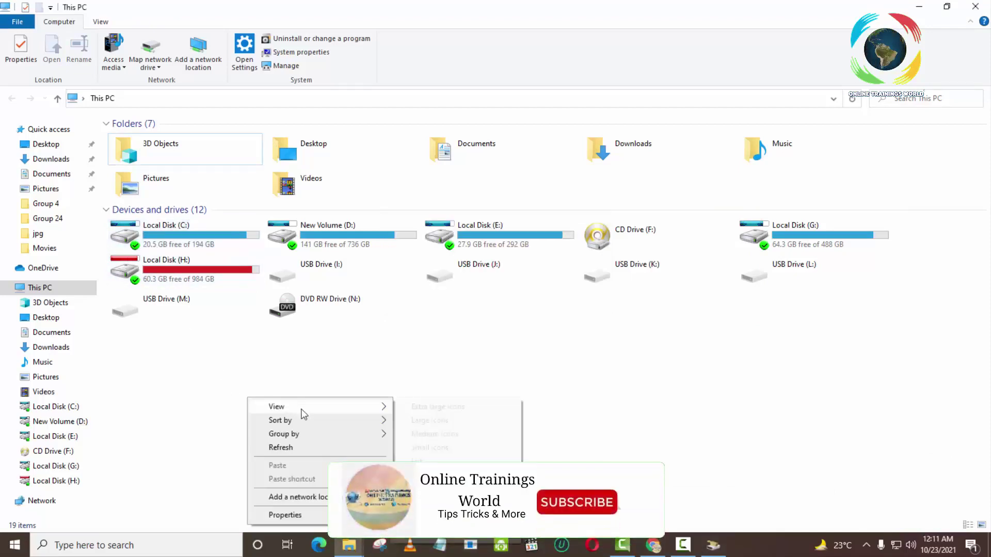
{"action": "left_click", "coordinate": [292, 449]}
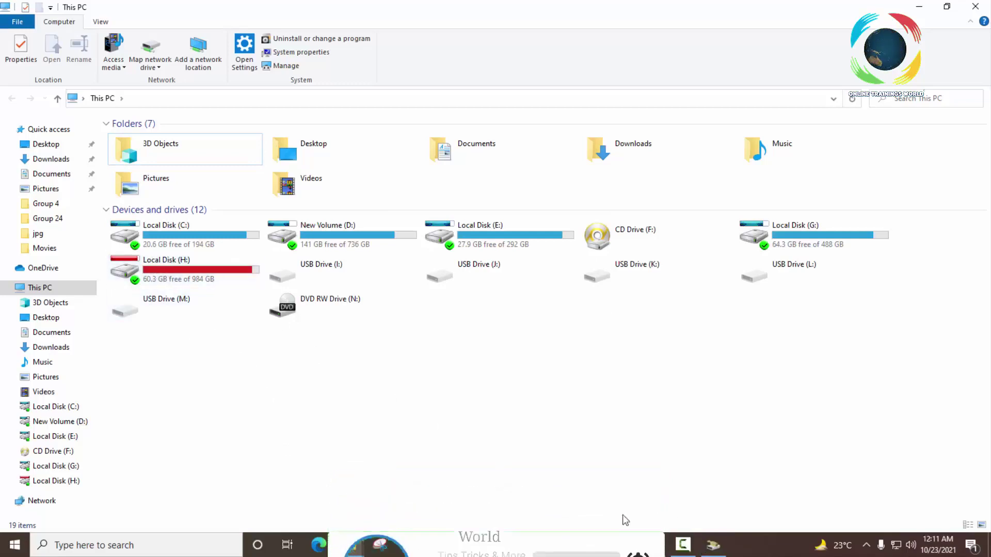
{"action": "left_click", "coordinate": [713, 545]}
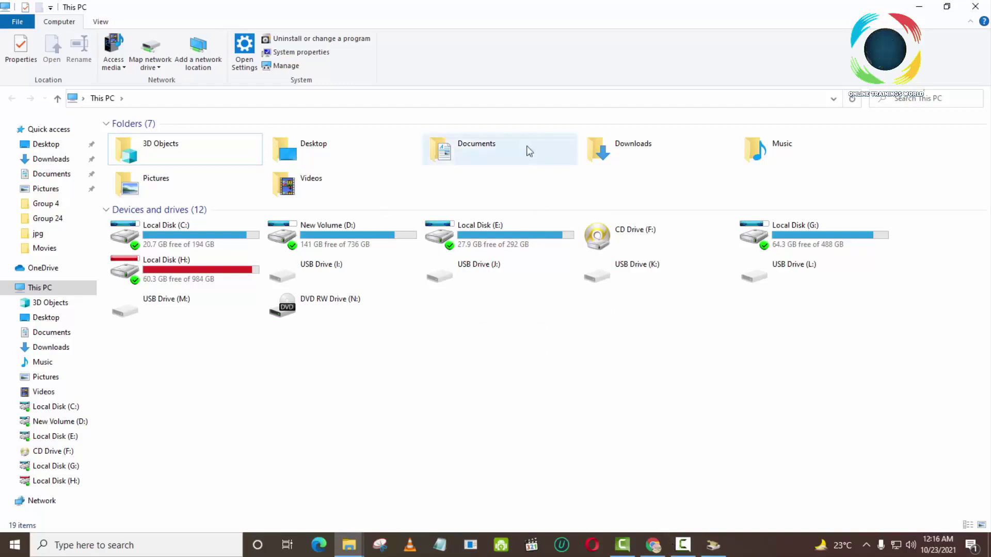
{"action": "left_click", "coordinate": [721, 551]}
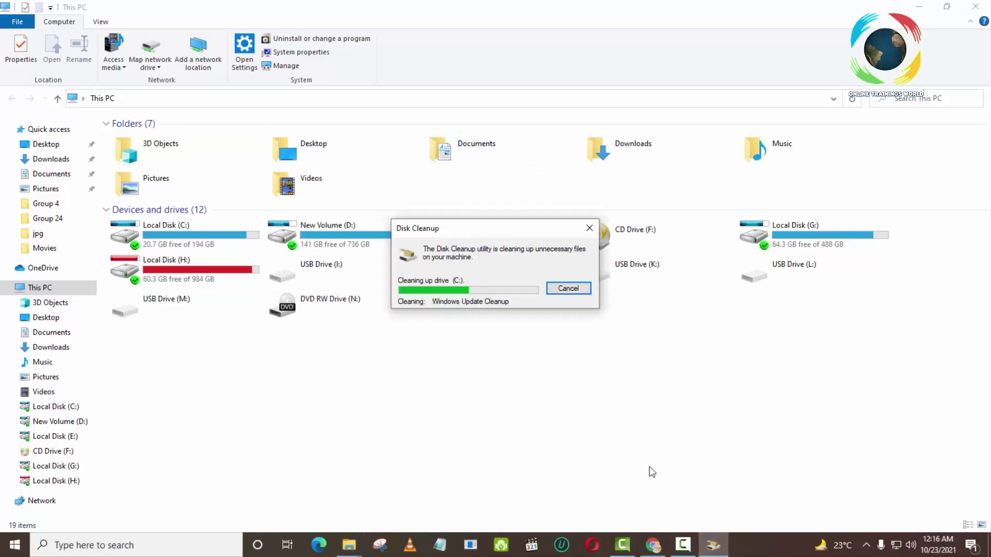